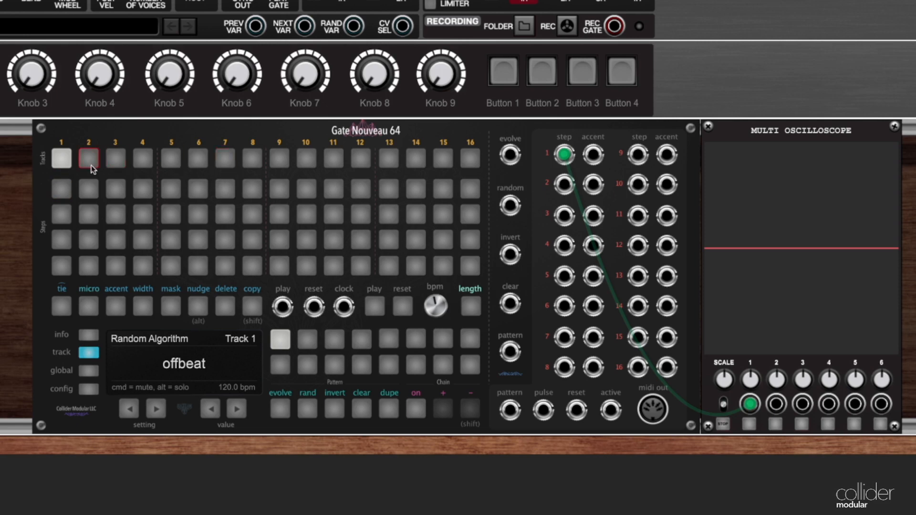
Select track 5, show its Division setting, and open the micro-steps of its first step.
click(170, 162)
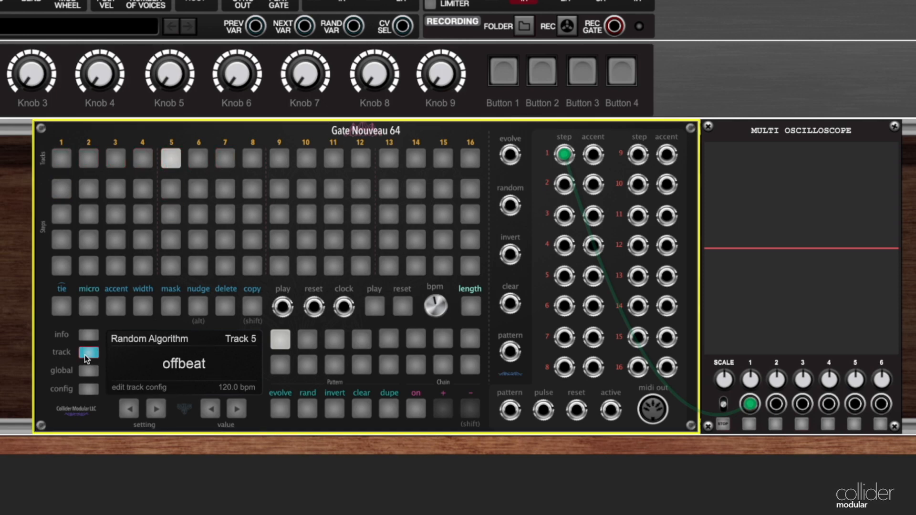
click(152, 409)
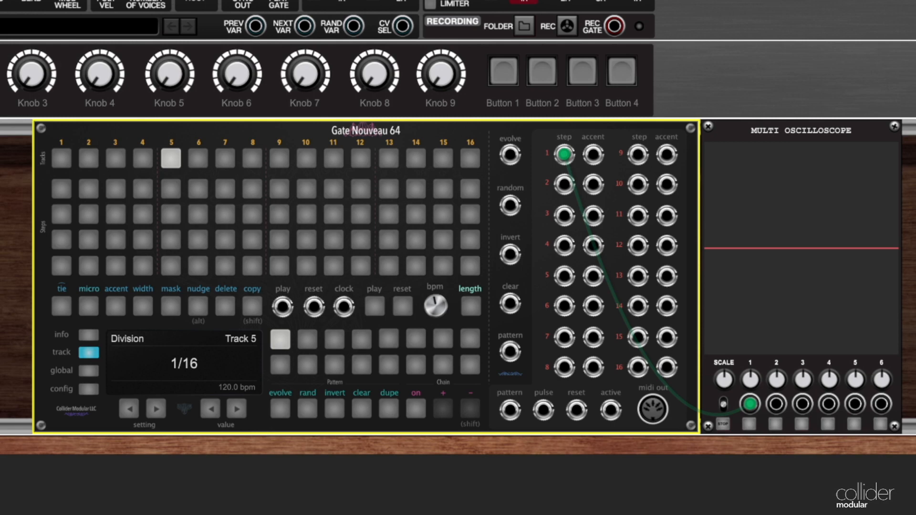
click(90, 312)
click(90, 312)
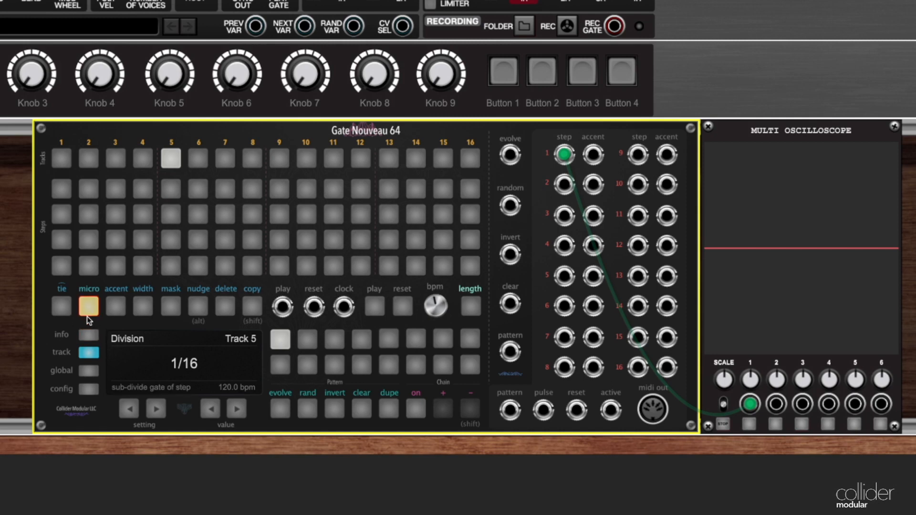
click(63, 191)
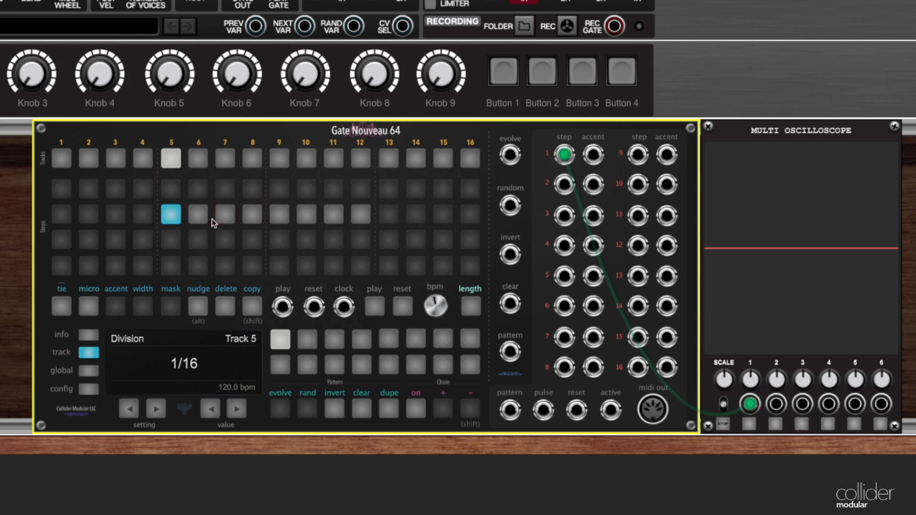
Try shorter micro-step lengths, including a length of 4, on the first step of track 5.
click(225, 215)
click(199, 214)
click(317, 219)
click(253, 215)
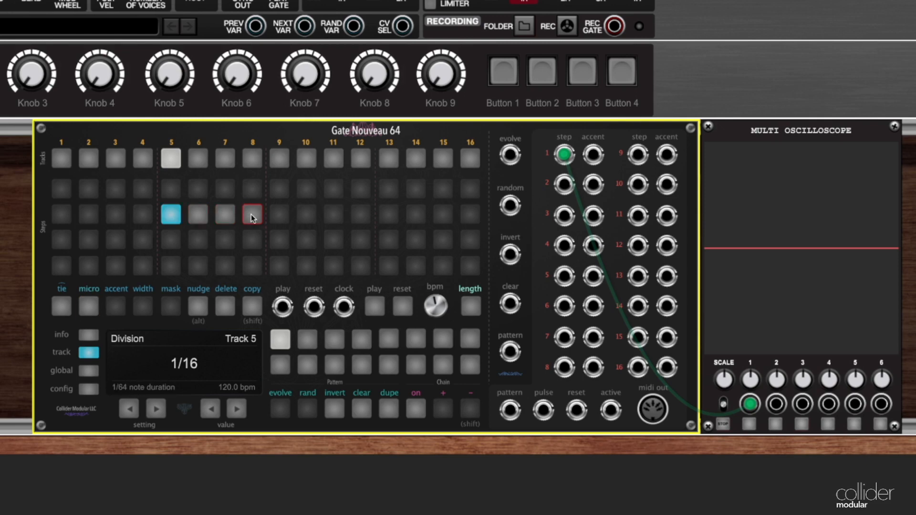
Set the micro-step length to 8, turn on all eight micro-steps, and leave micro-step editing.
click(471, 306)
click(359, 215)
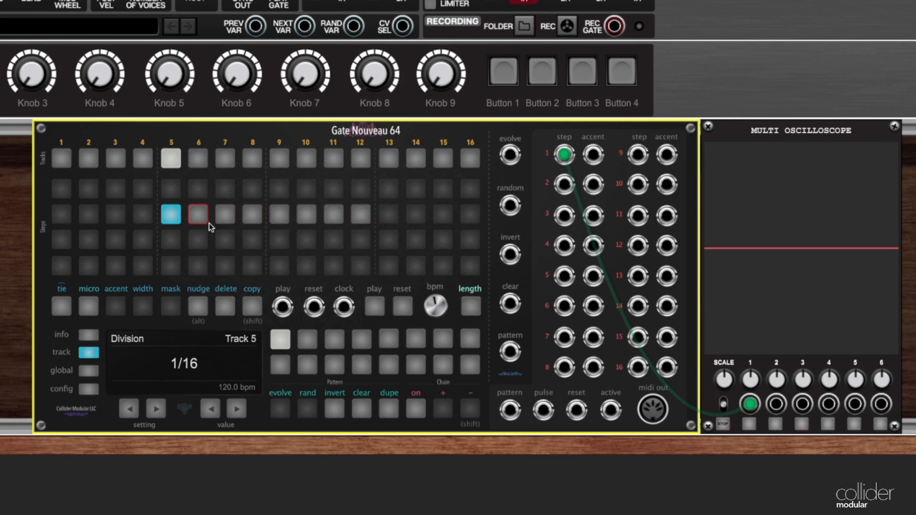
drag(196, 217, 358, 222)
click(88, 306)
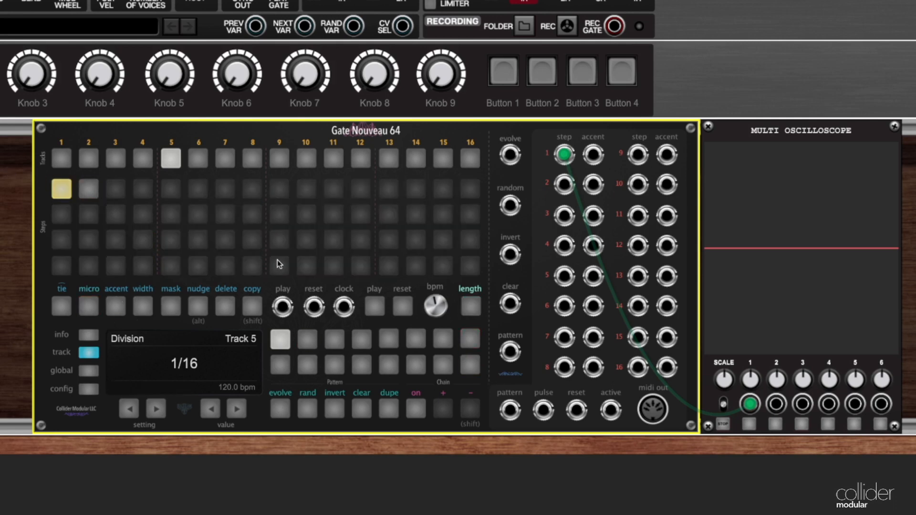
Play the pattern with track 5's step output patched to oscilloscope channel 1 and the scope's scale raised.
click(375, 307)
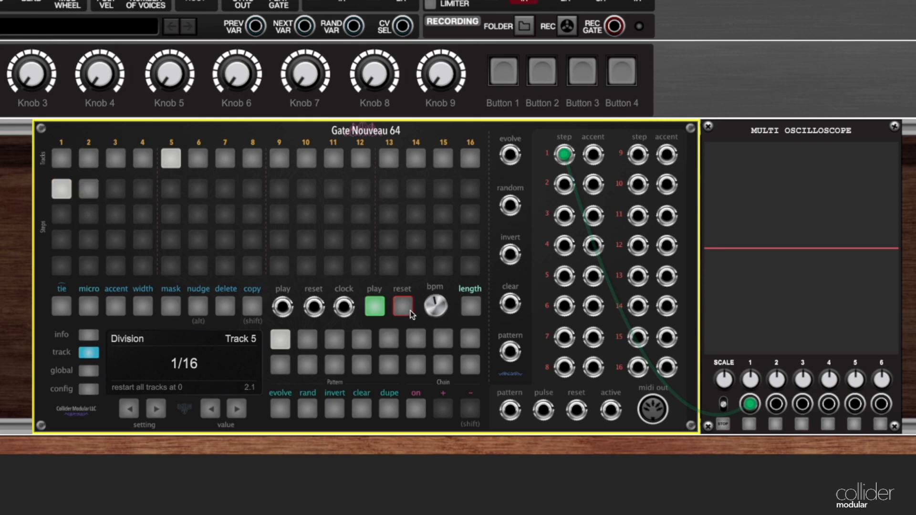
drag(564, 154, 564, 276)
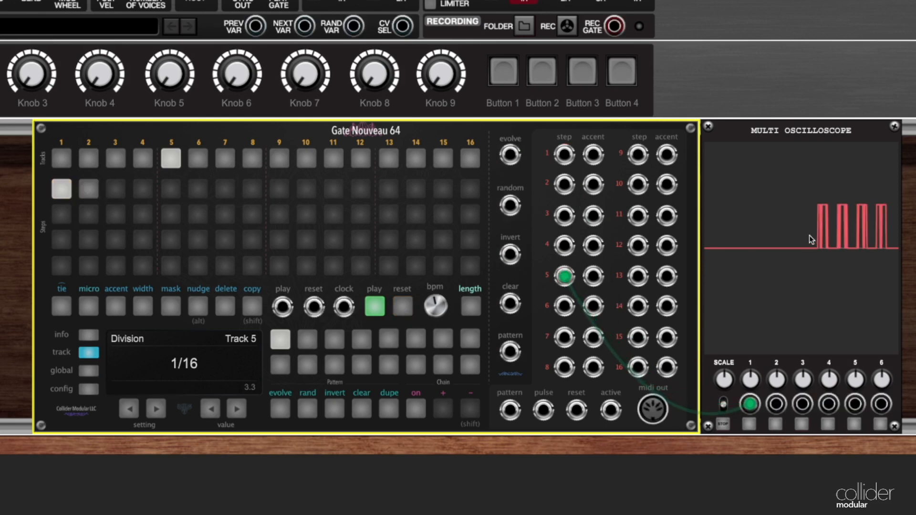
drag(725, 377, 733, 305)
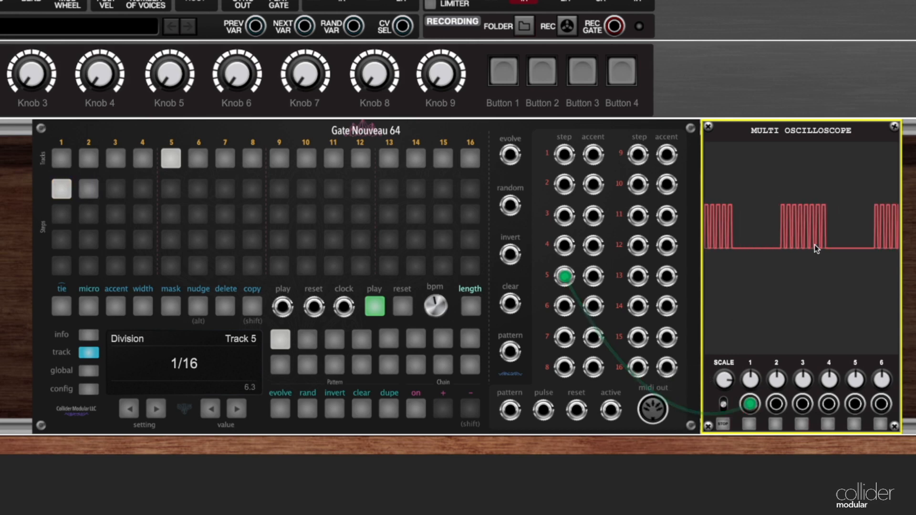
click(374, 307)
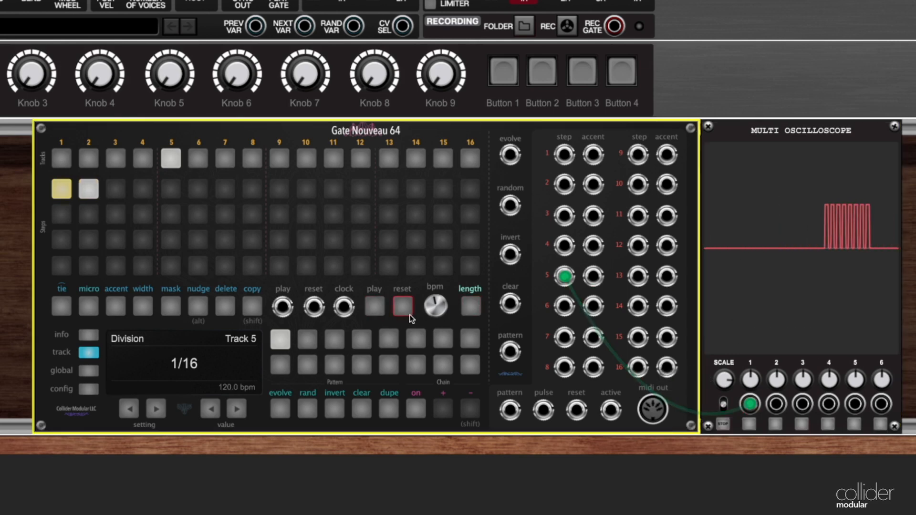
Set the first step's micro-step length to 4 and start playback.
click(60, 189)
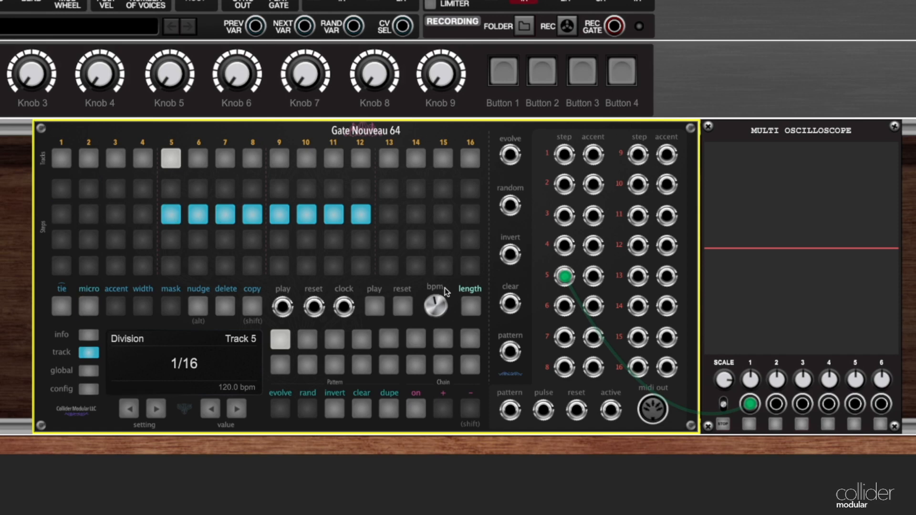
click(251, 215)
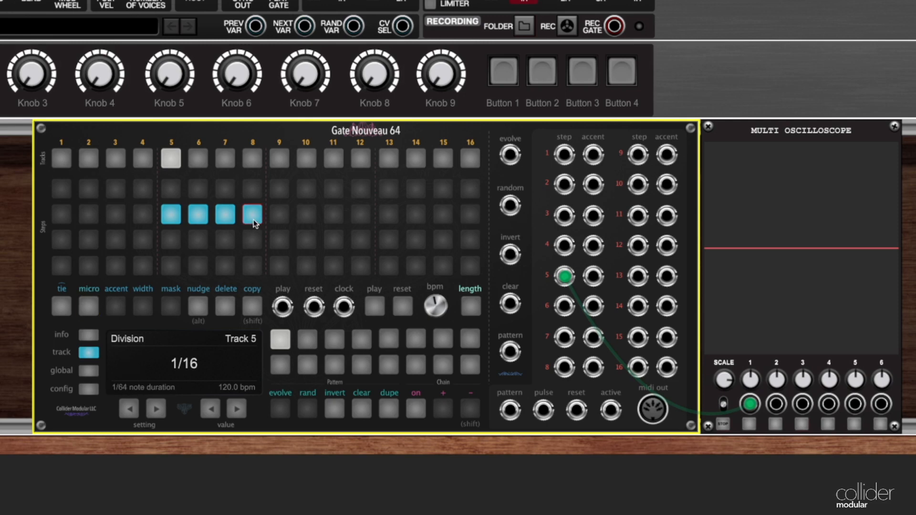
click(375, 308)
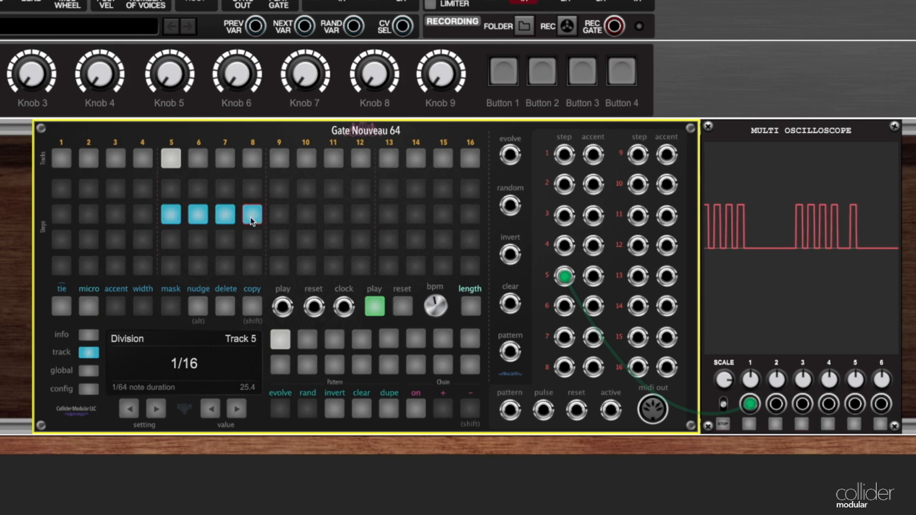
Try micro-step lengths of 6, 2, 1 and 7 during playback and return the length to 4.
click(476, 309)
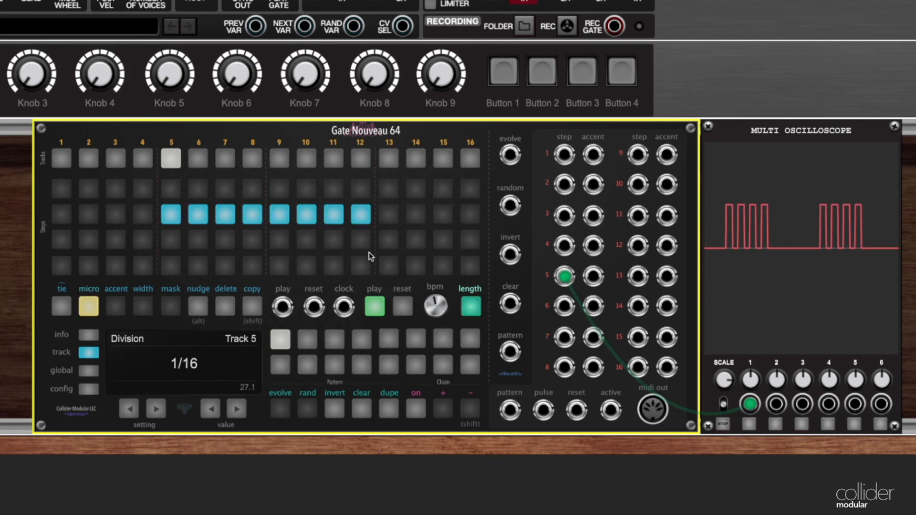
click(304, 219)
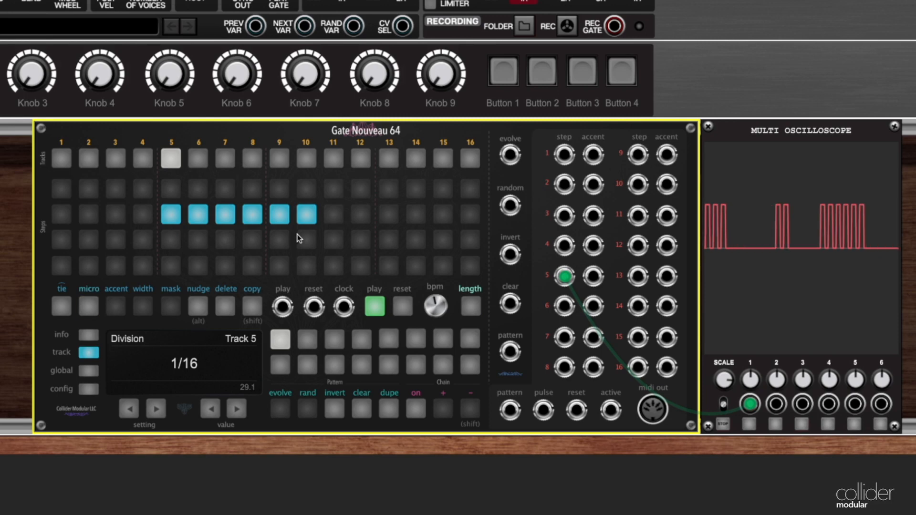
click(466, 309)
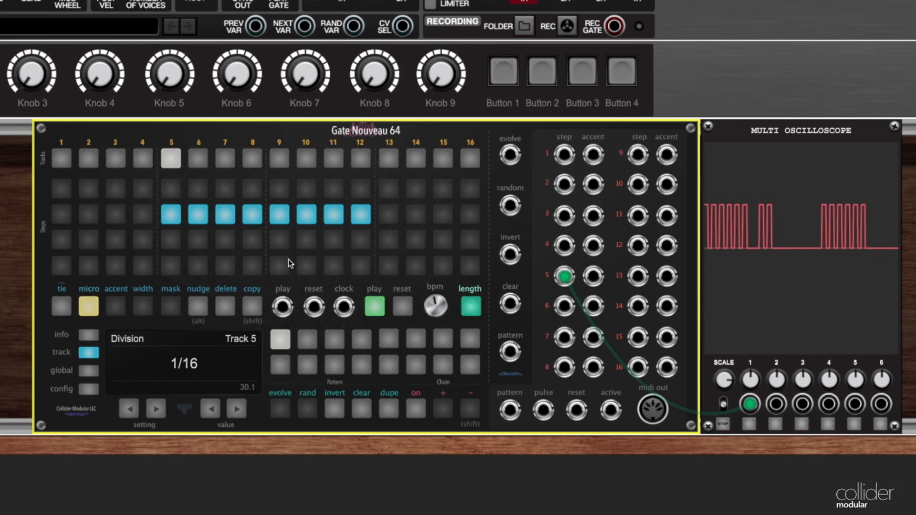
click(199, 217)
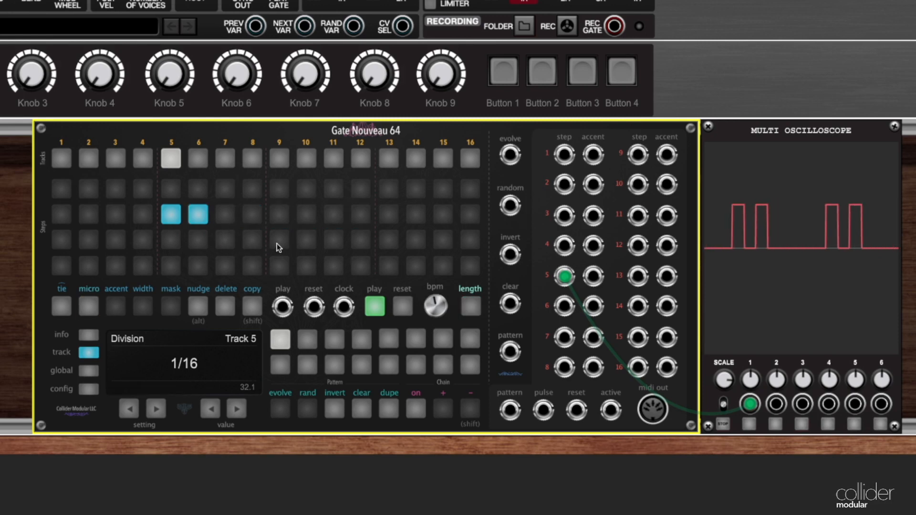
click(473, 308)
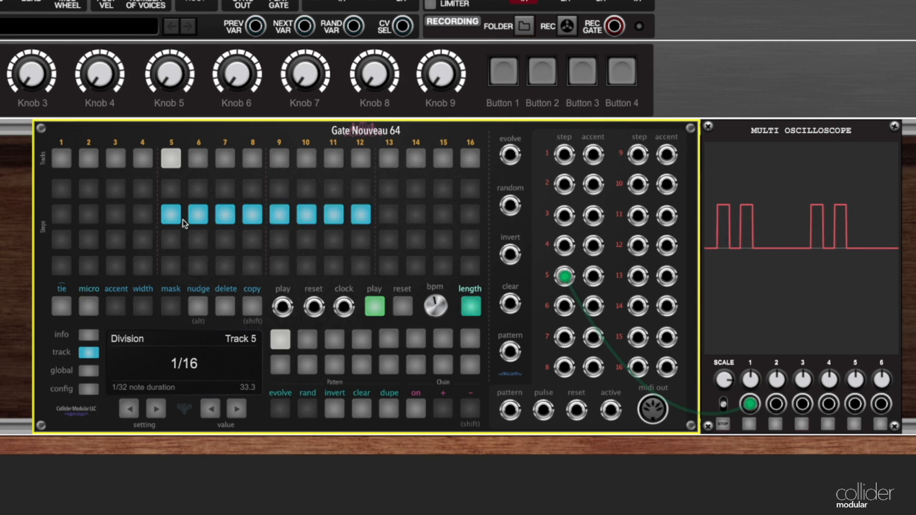
click(175, 217)
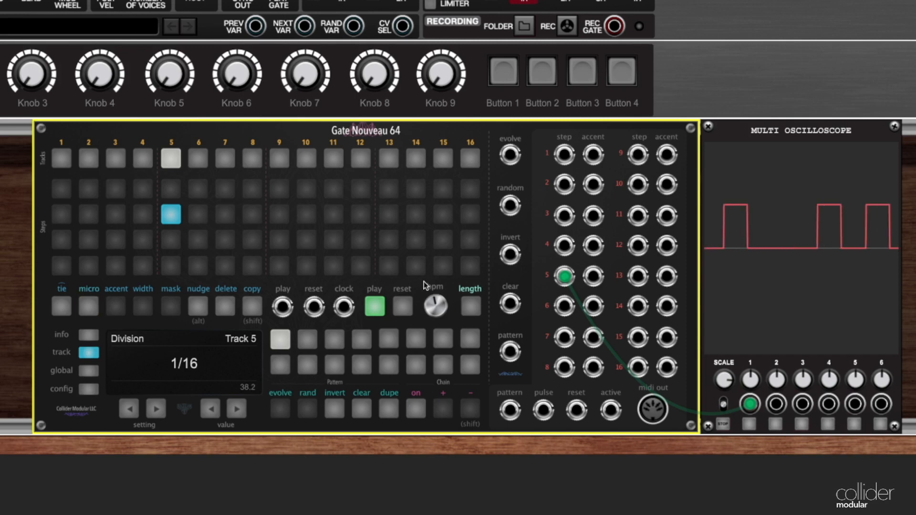
click(468, 311)
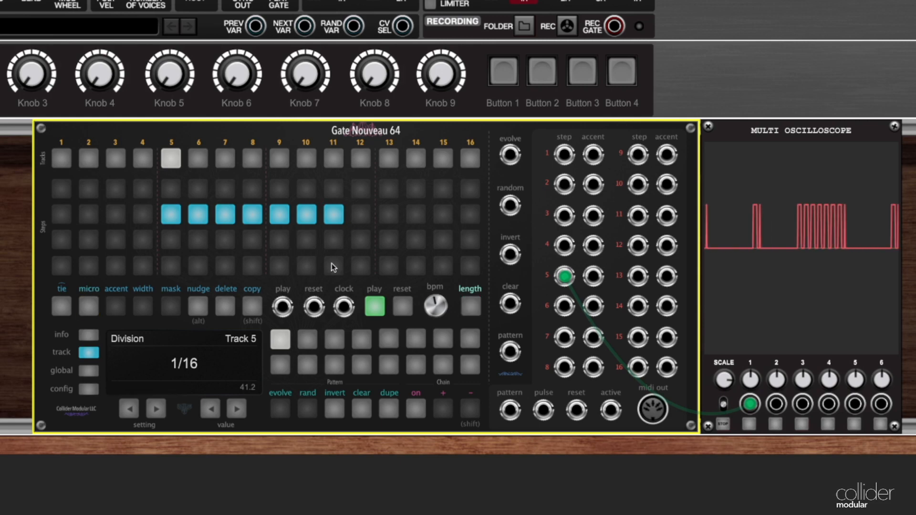
click(466, 308)
click(245, 237)
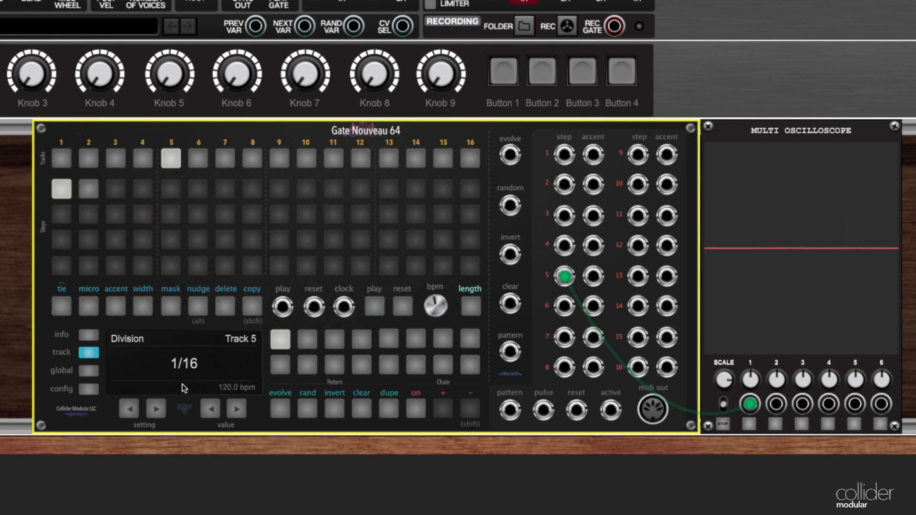
Set track 5's Division to 1/4 and reopen the micro-steps of its first step.
click(210, 409)
click(210, 409)
click(210, 409)
click(210, 409)
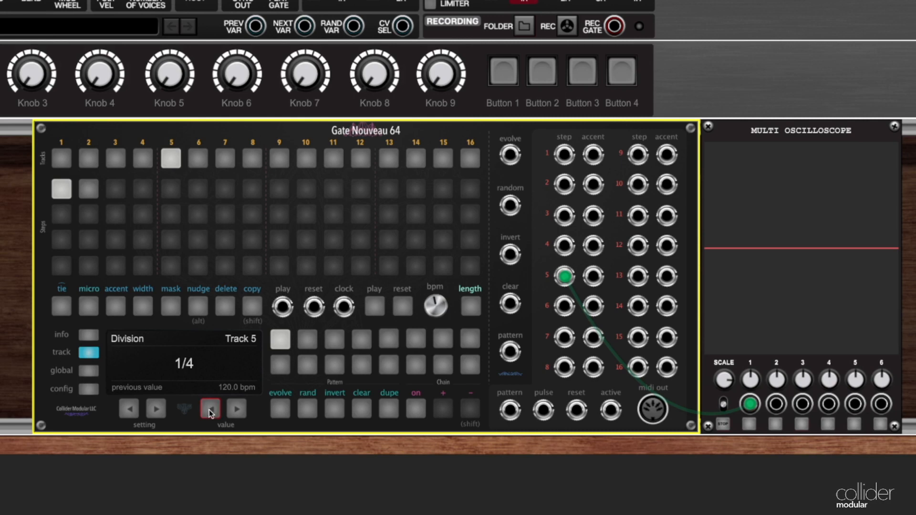
click(90, 189)
double_click(65, 189)
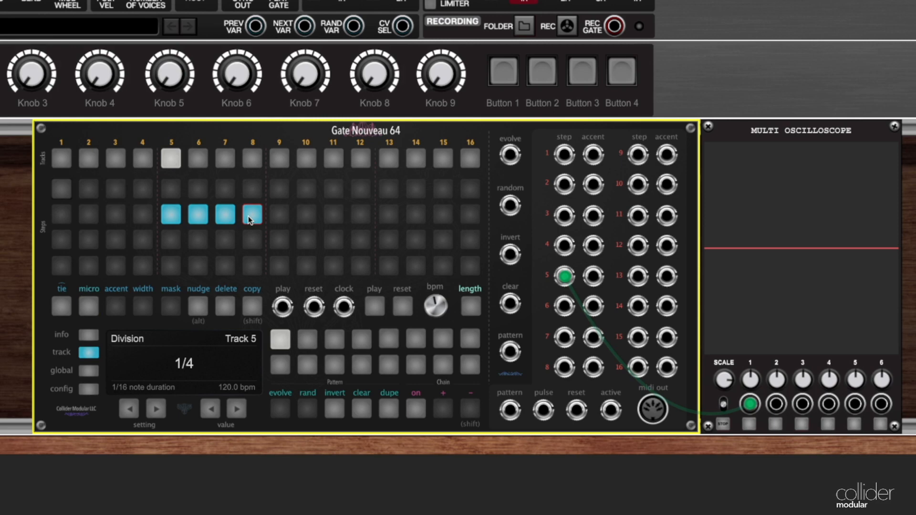
Start playback and set the oscilloscope's zoom level to 0.67.
click(378, 310)
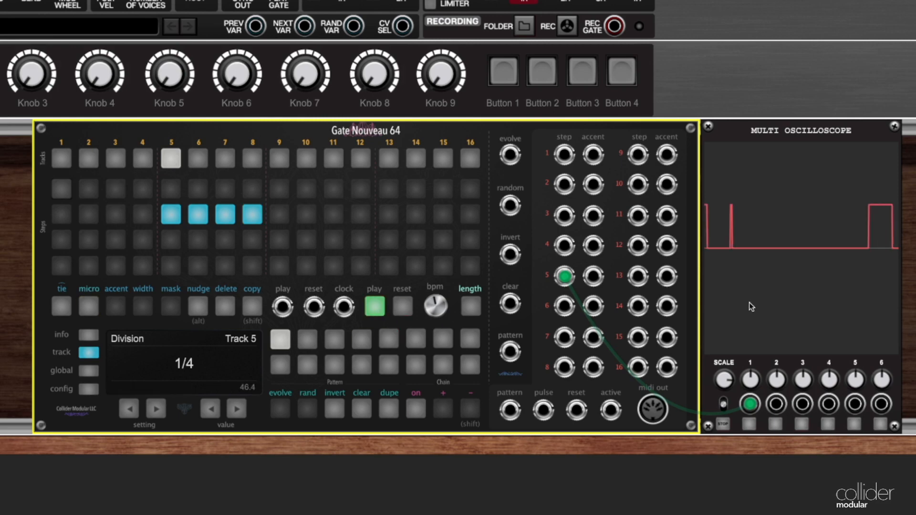
drag(724, 385, 725, 435)
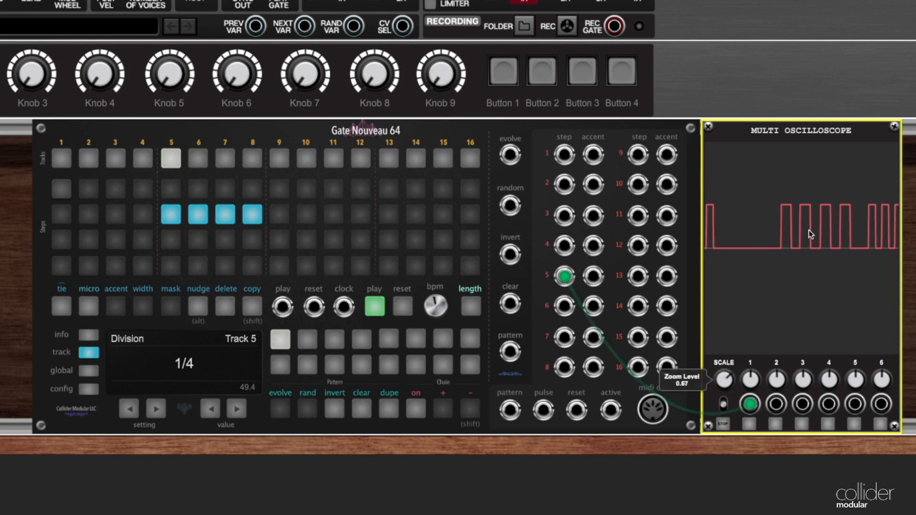
Extend the micro-step length to 8 and reduce it to 2 while the pattern plays.
click(464, 306)
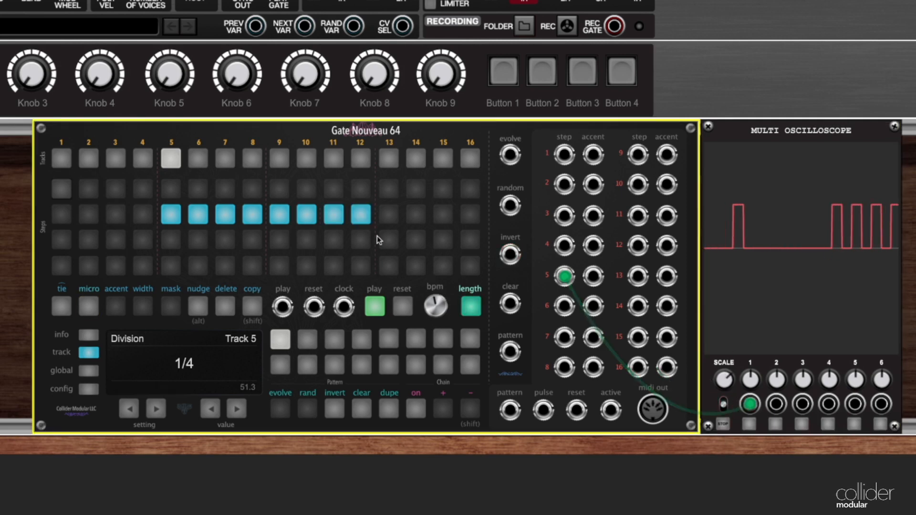
click(360, 218)
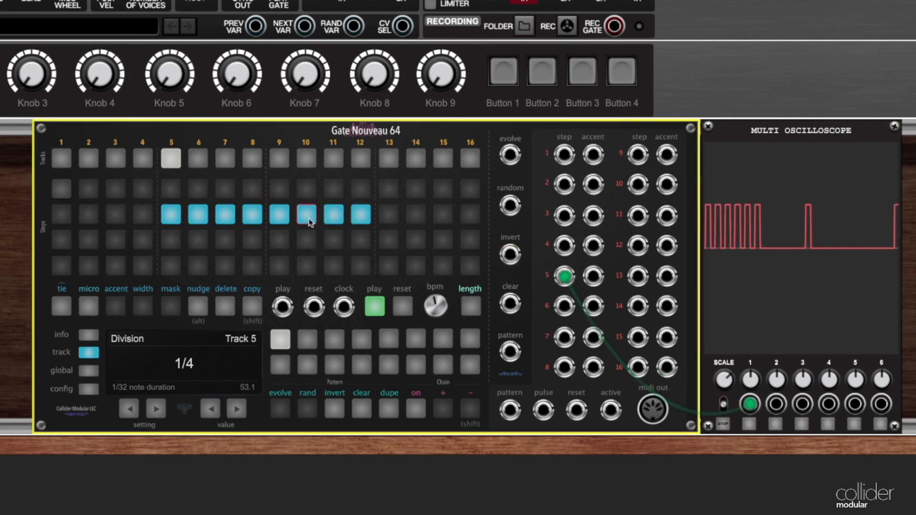
click(469, 306)
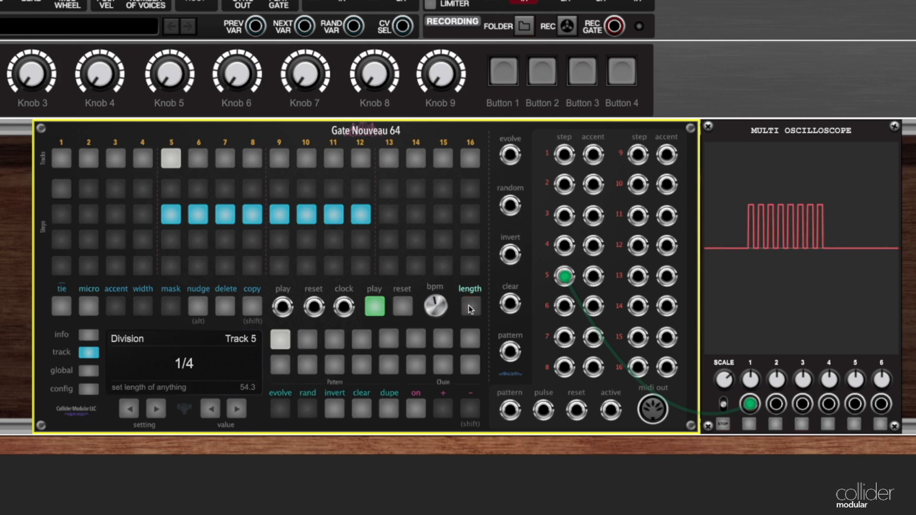
click(193, 216)
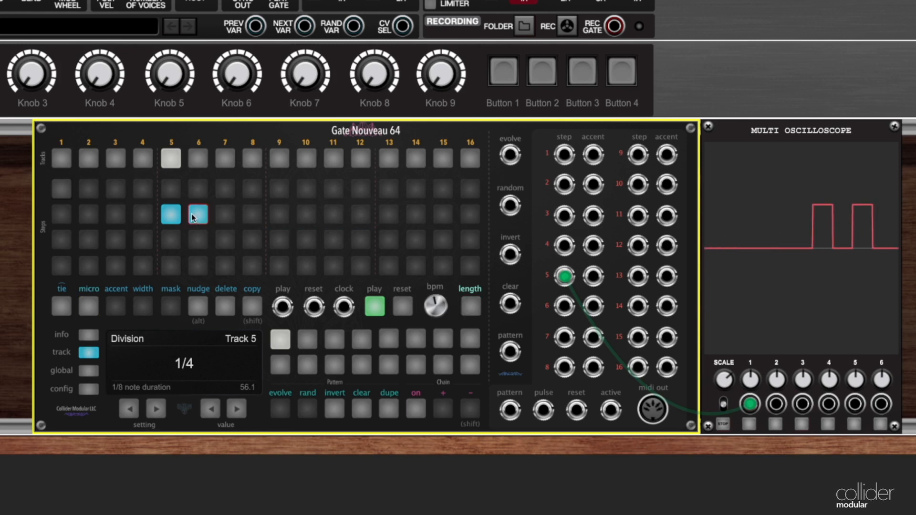
Set track 5's Division to 1/2 during playback with two micro-steps in the first step.
click(210, 409)
click(210, 409)
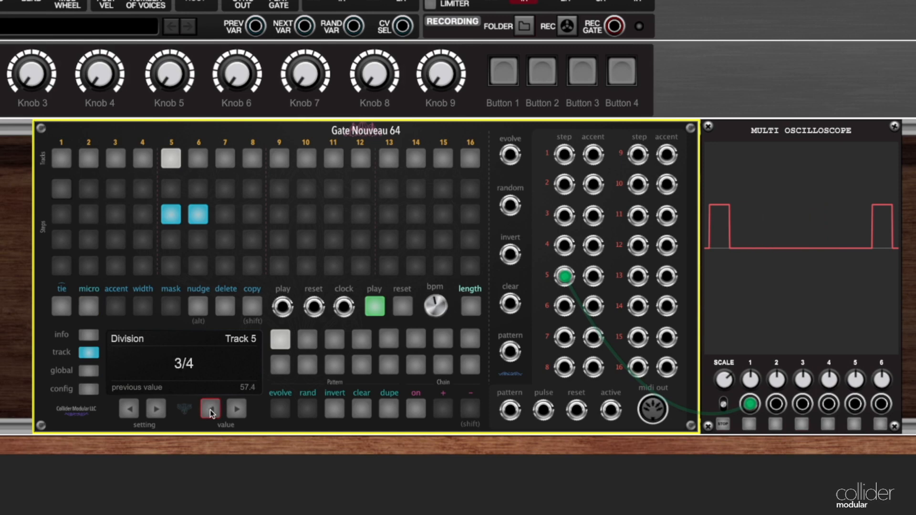
click(231, 411)
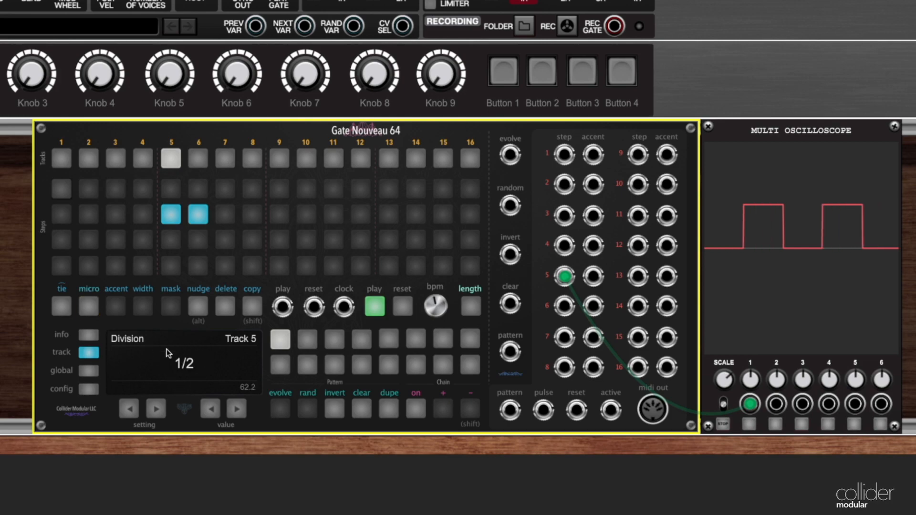
click(198, 214)
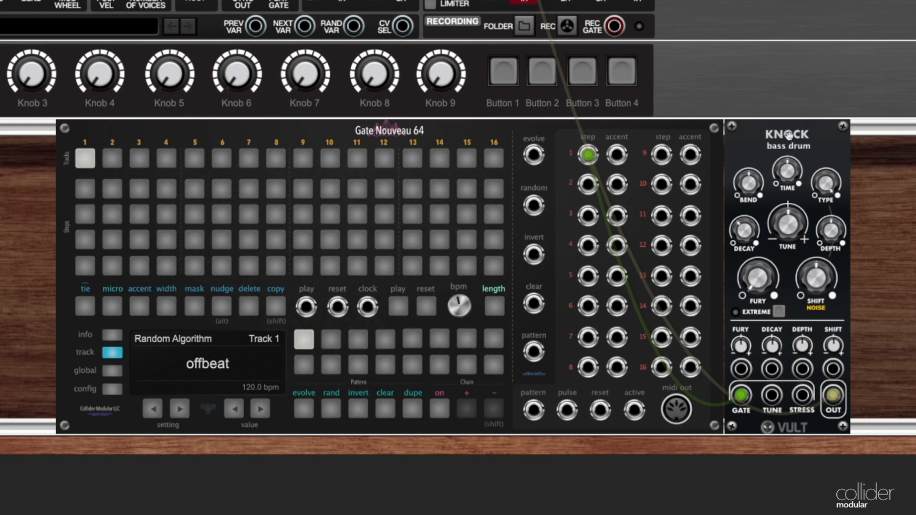
Place bass drum hits on columns 1, 5, 9 and 13 in all four rows of track 1.
click(90, 190)
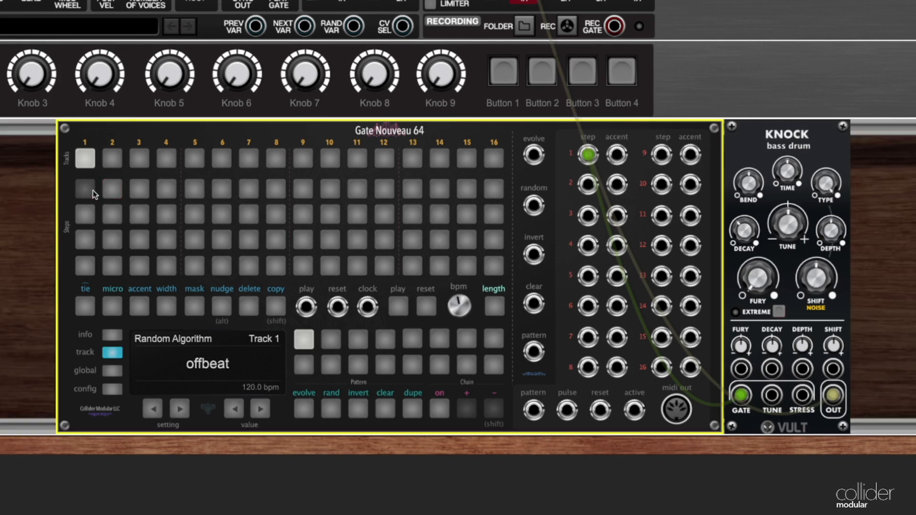
click(91, 215)
click(90, 240)
click(86, 266)
click(195, 190)
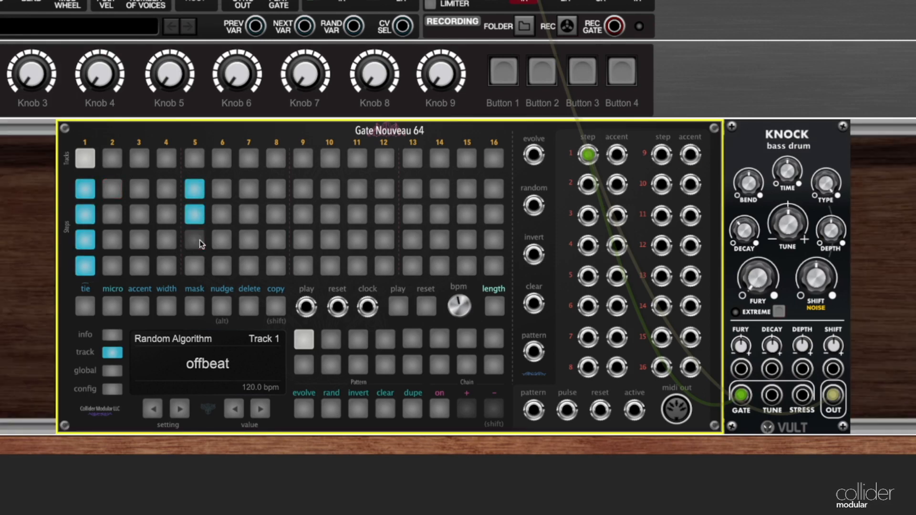
click(302, 239)
click(303, 265)
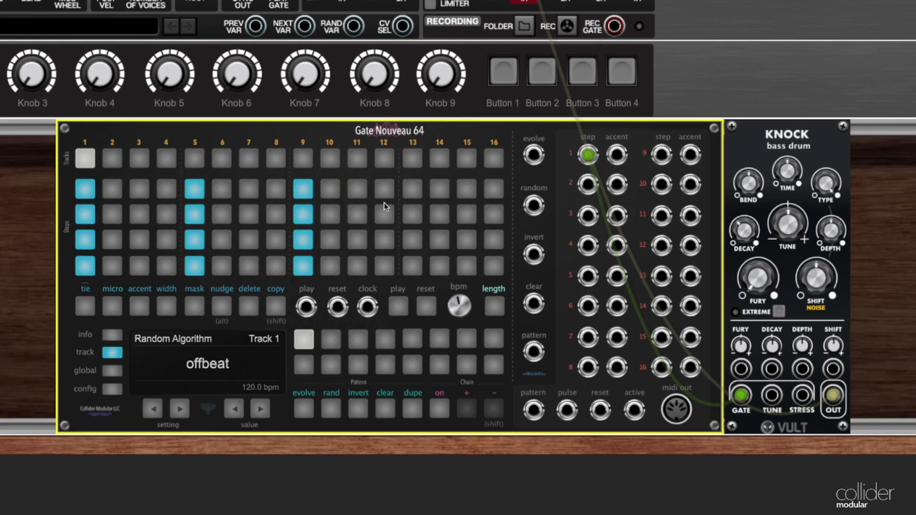
click(408, 195)
click(412, 215)
click(412, 263)
click(413, 243)
click(412, 265)
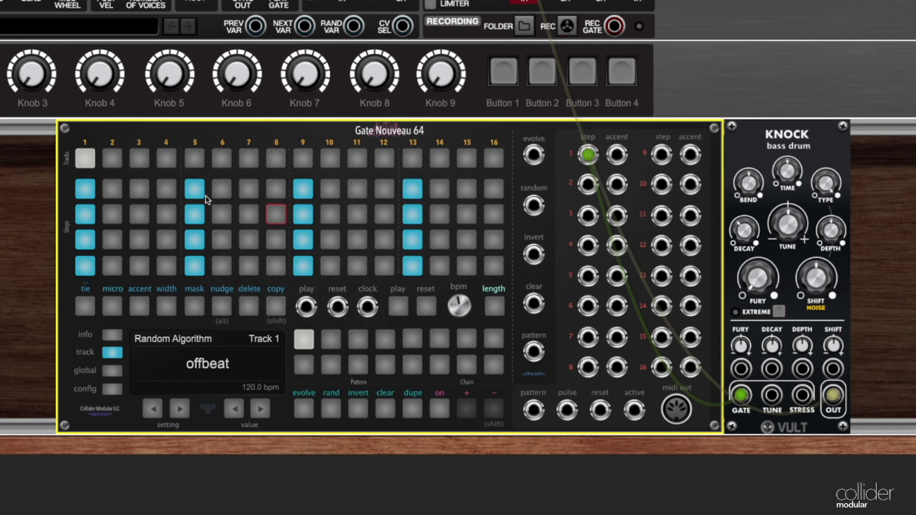
Play the bass drum pattern to hear it and stop playback.
click(399, 308)
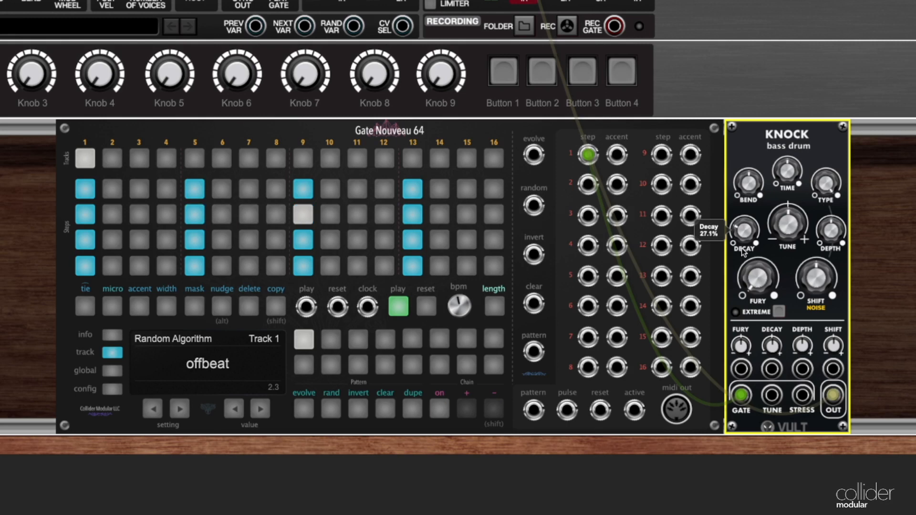
click(395, 305)
click(700, 70)
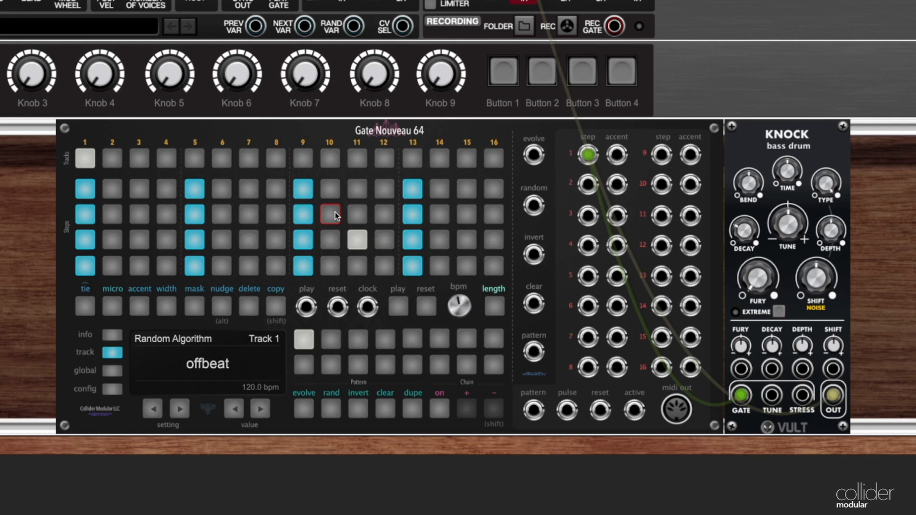
Add hits on columns 15 and 16 of the fourth row and play the pattern with this fill.
click(470, 270)
click(494, 266)
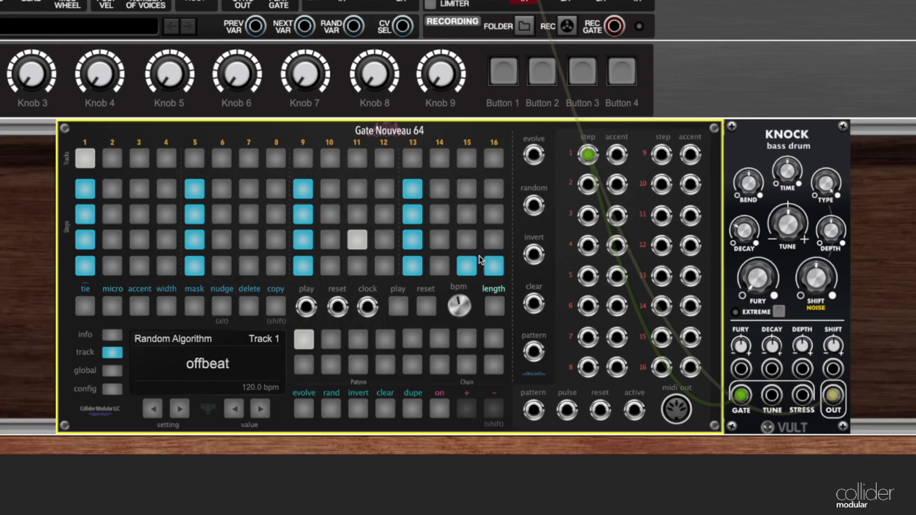
click(397, 311)
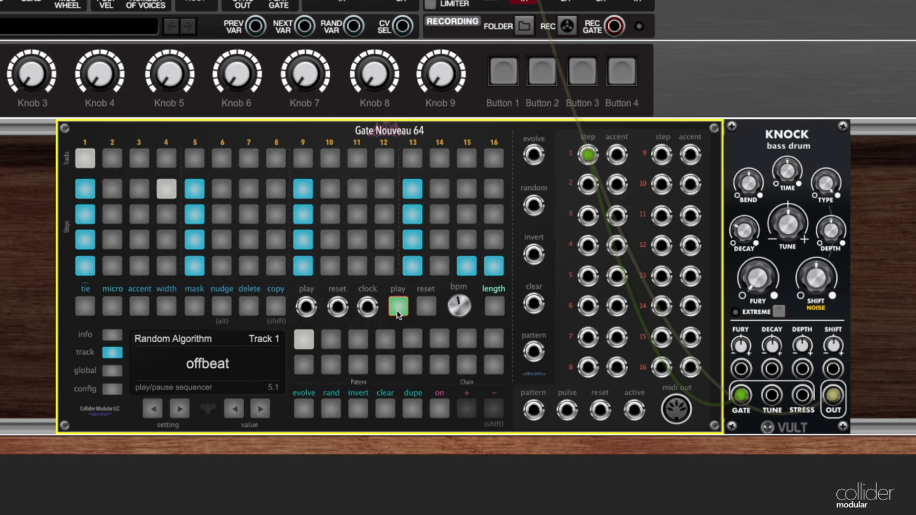
click(397, 312)
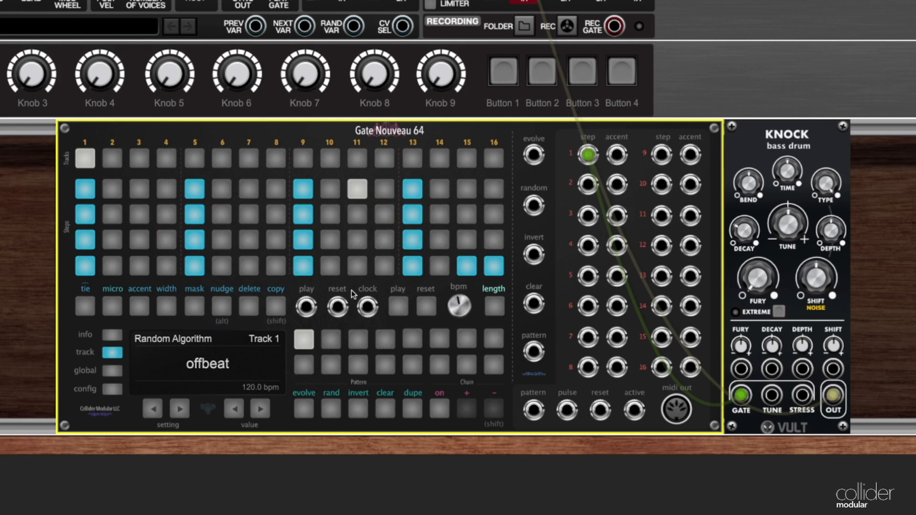
Clear track 1's pattern, set its Division to 1/4 and reset the sequencer.
click(377, 412)
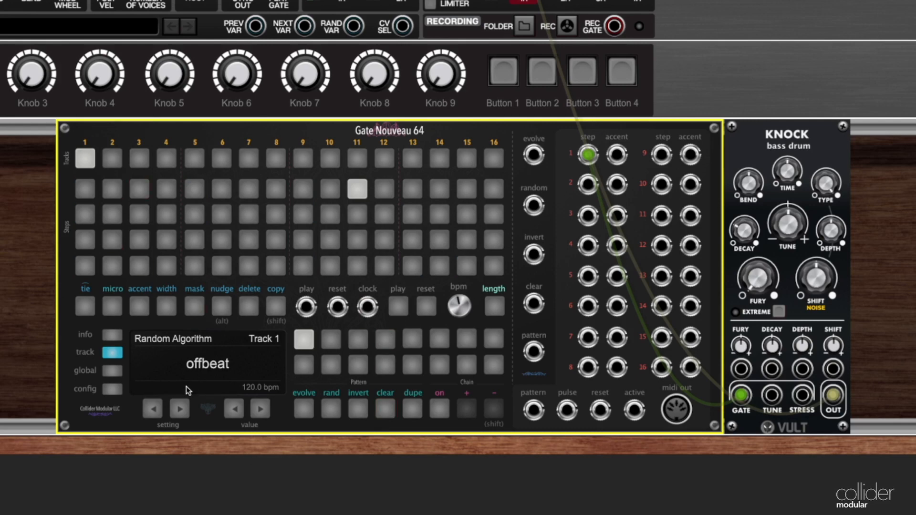
click(184, 409)
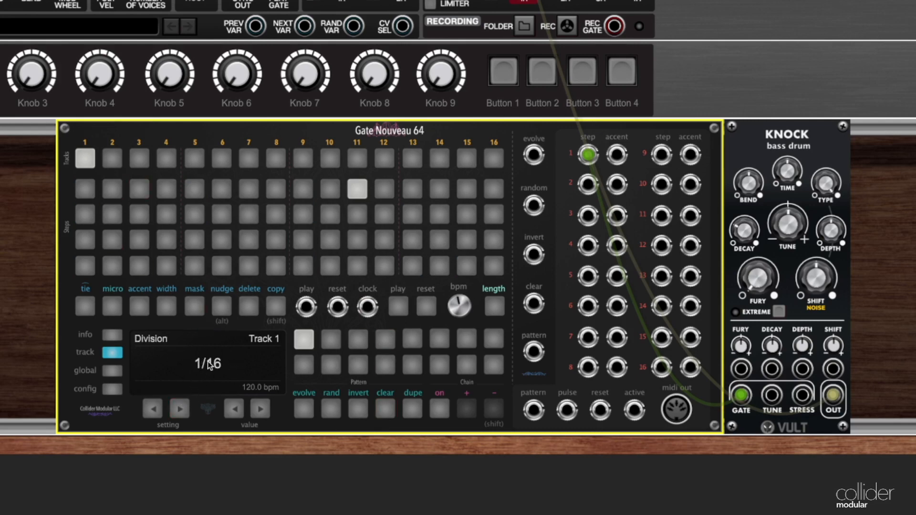
click(229, 411)
click(230, 411)
click(230, 411)
click(425, 306)
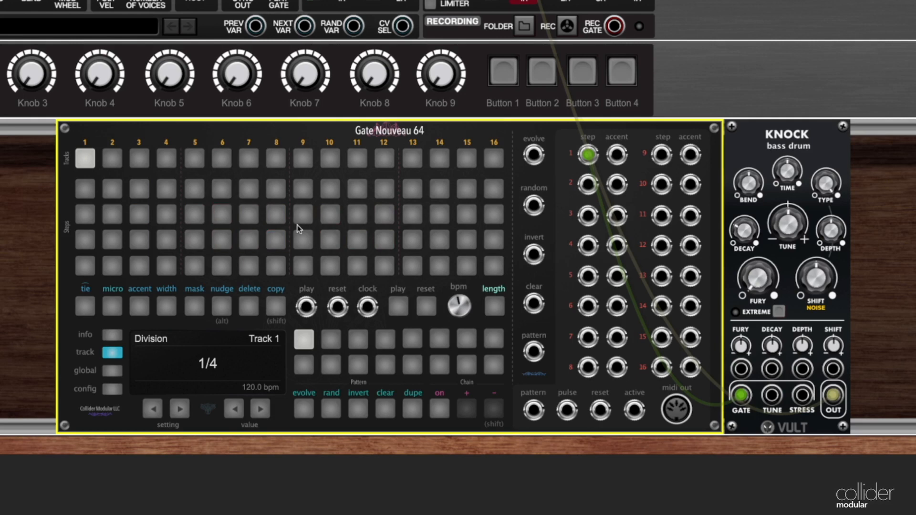
Invert the empty track 1 to activate all 64 steps and play the pattern briefly.
click(354, 412)
click(396, 309)
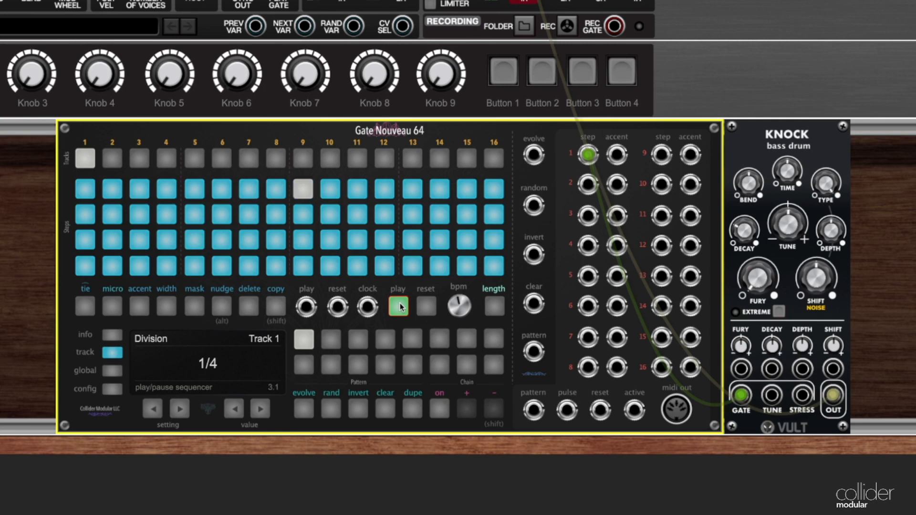
click(399, 304)
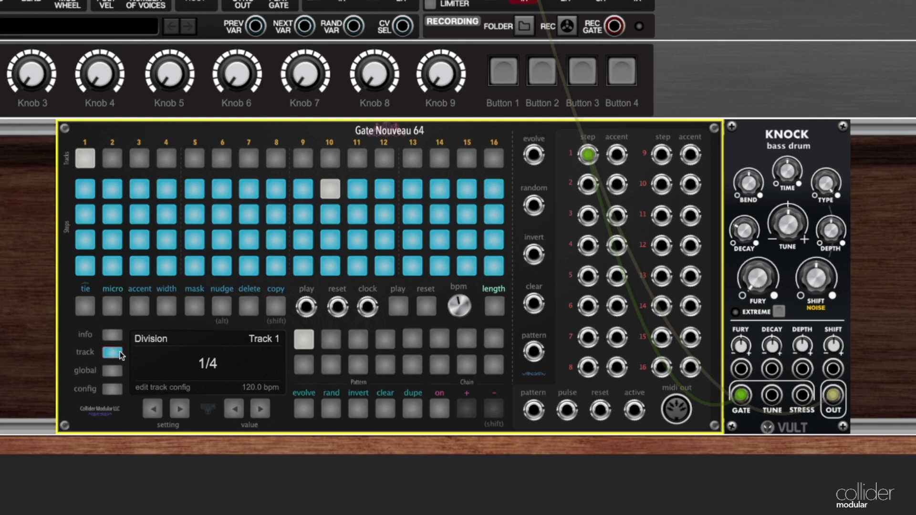
Clear the micro-steps of step 16 on track 1 and set their length to 4.
click(112, 309)
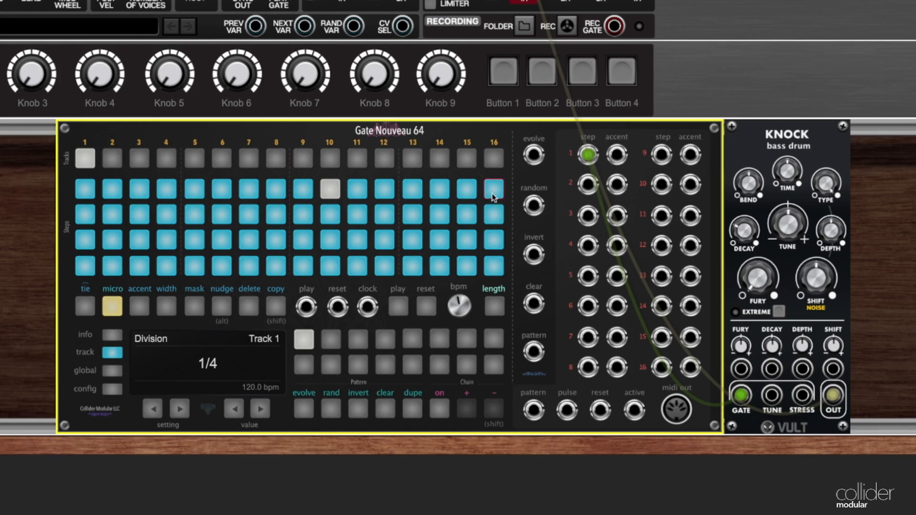
click(492, 193)
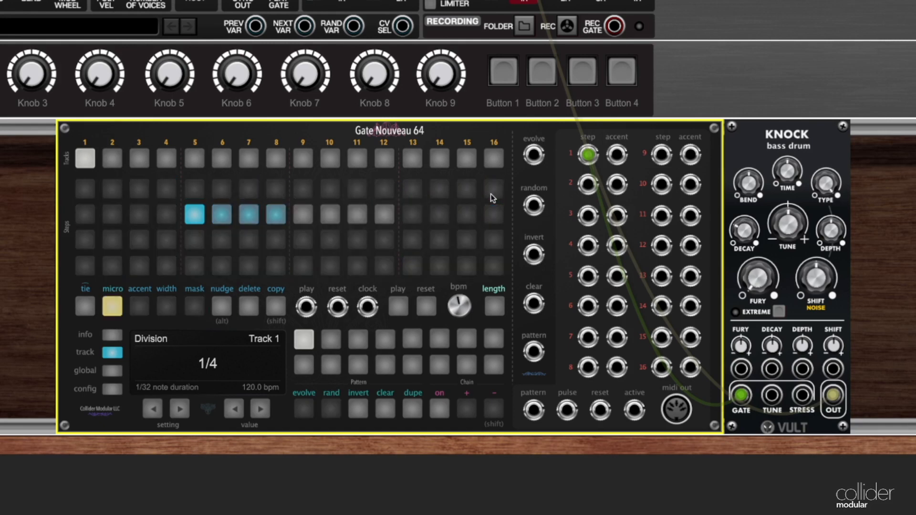
click(383, 411)
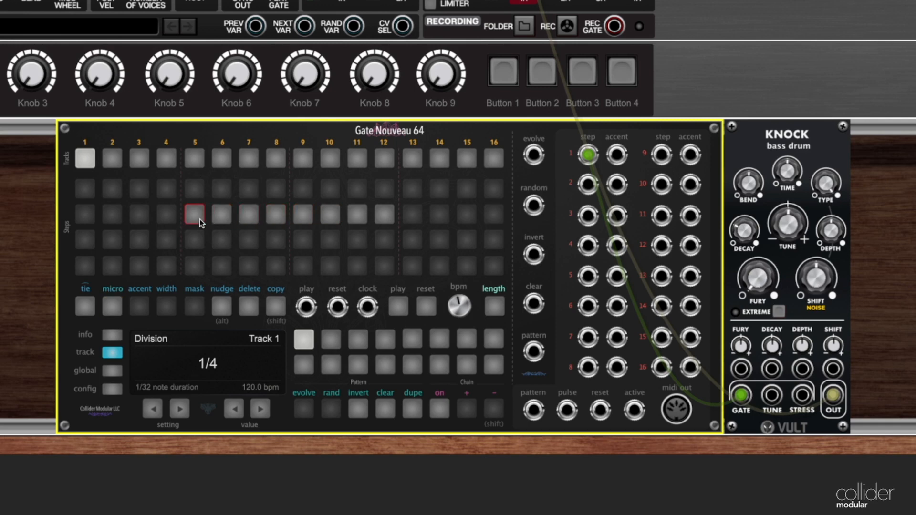
click(493, 308)
click(281, 217)
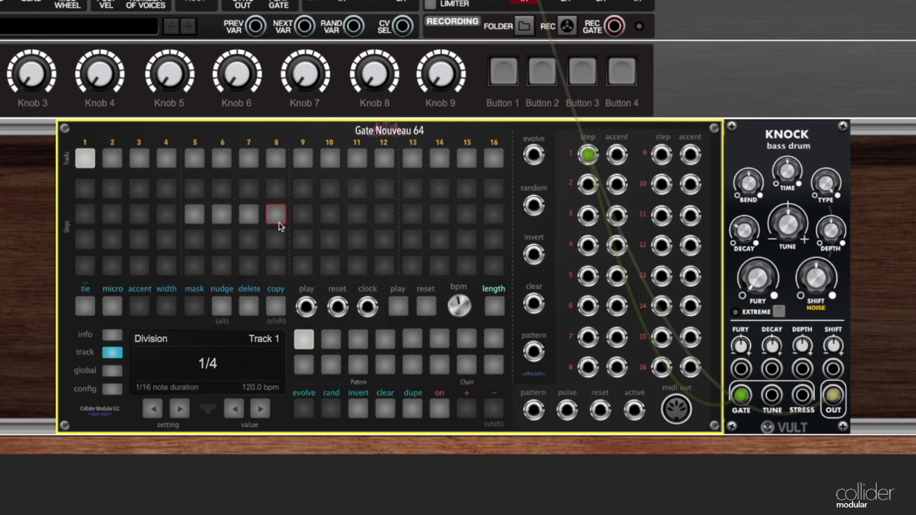
Activate the third and fourth micro-steps of step 16 and play the pattern from the main step view.
click(265, 214)
click(246, 218)
click(273, 216)
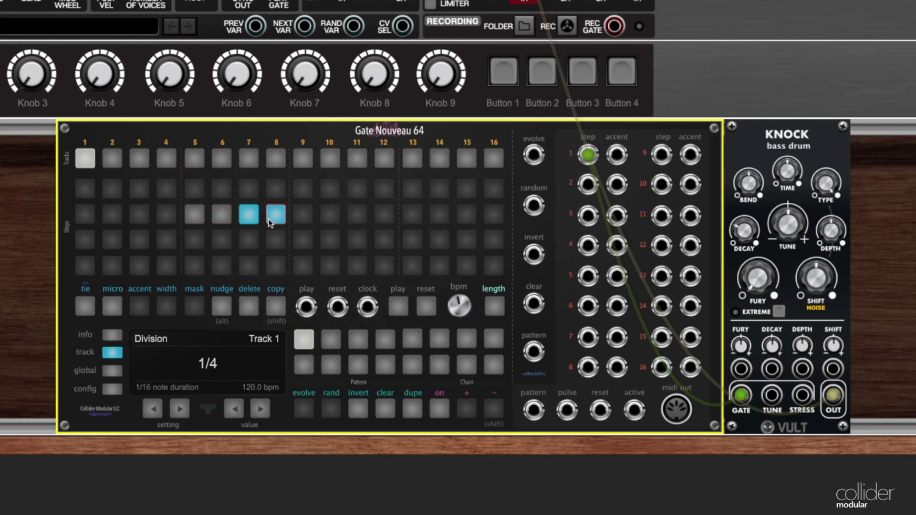
click(114, 305)
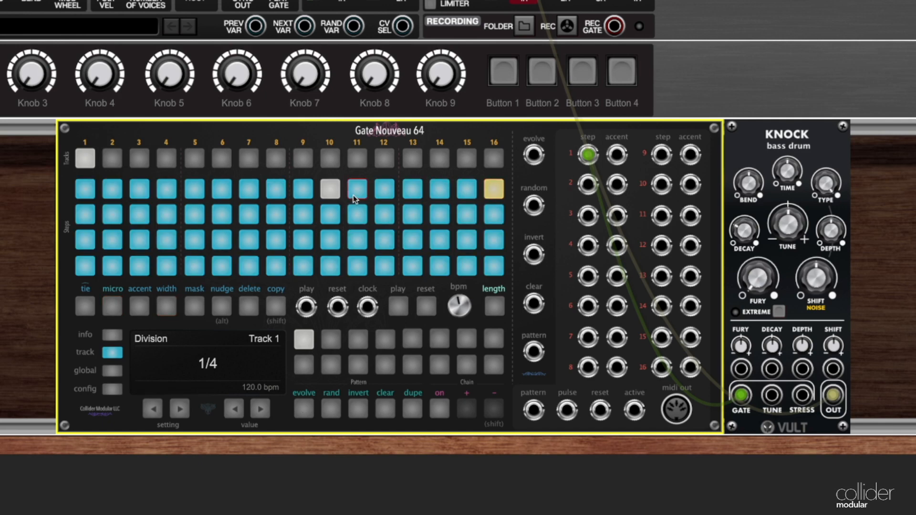
click(491, 191)
click(396, 307)
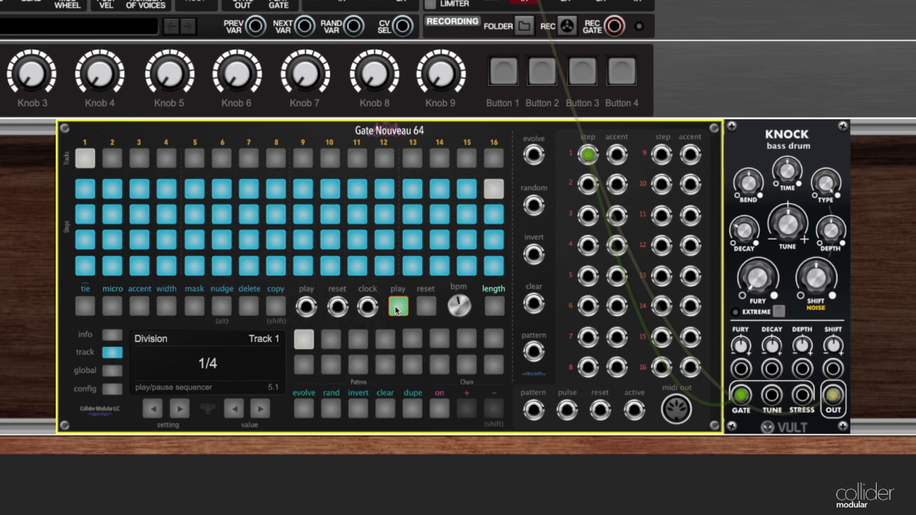
click(395, 306)
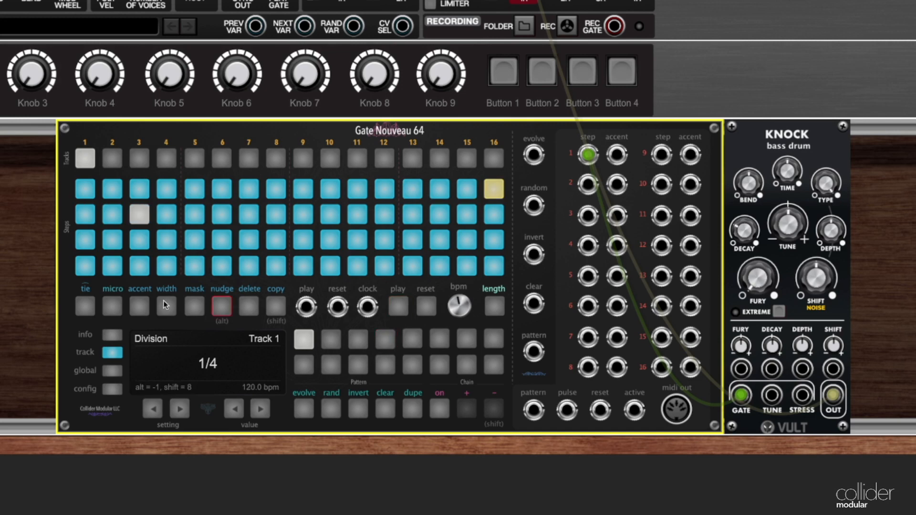
Activate the first micro-step of step 16 as well and return to the main steps.
double_click(488, 194)
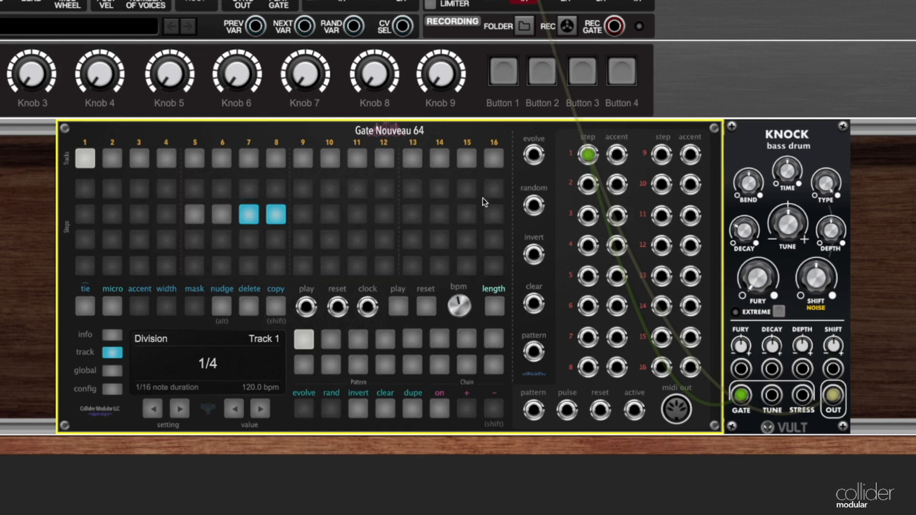
click(194, 216)
click(113, 304)
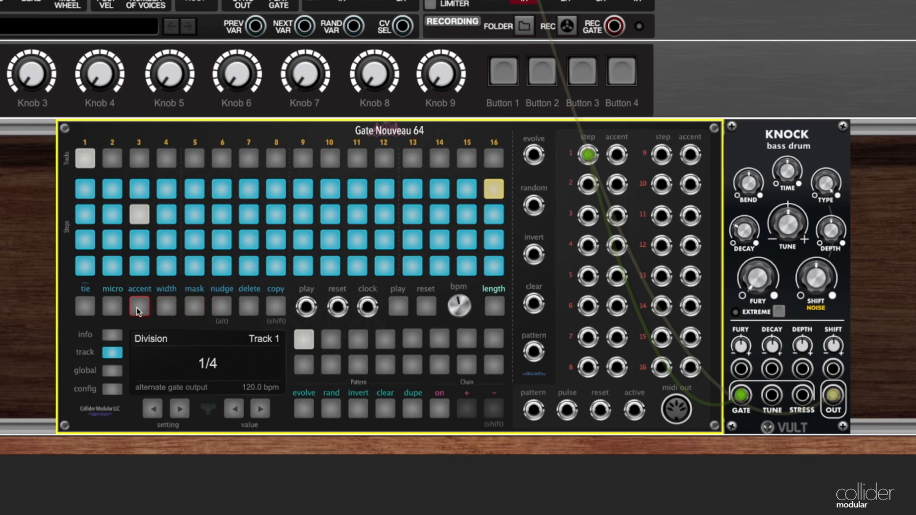
Clear the micro-steps of the second row's last step and activate only the first one.
click(113, 307)
click(493, 214)
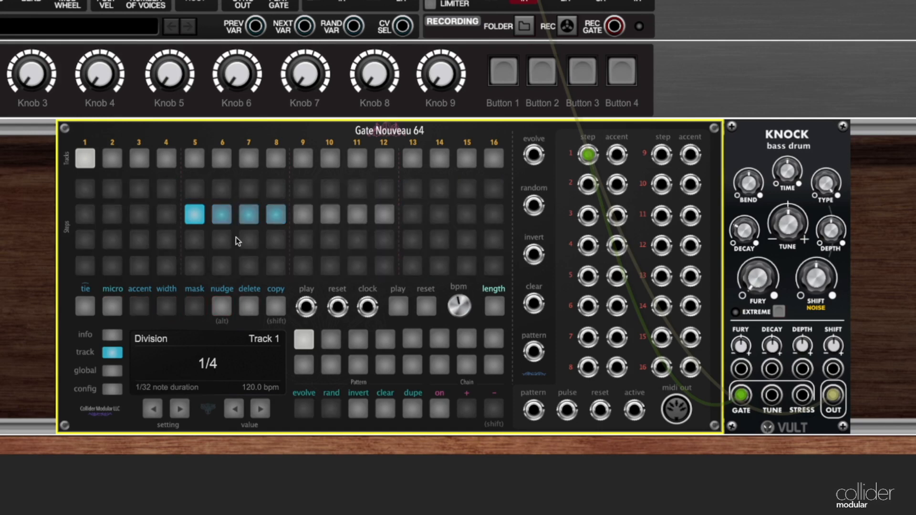
click(390, 412)
click(194, 220)
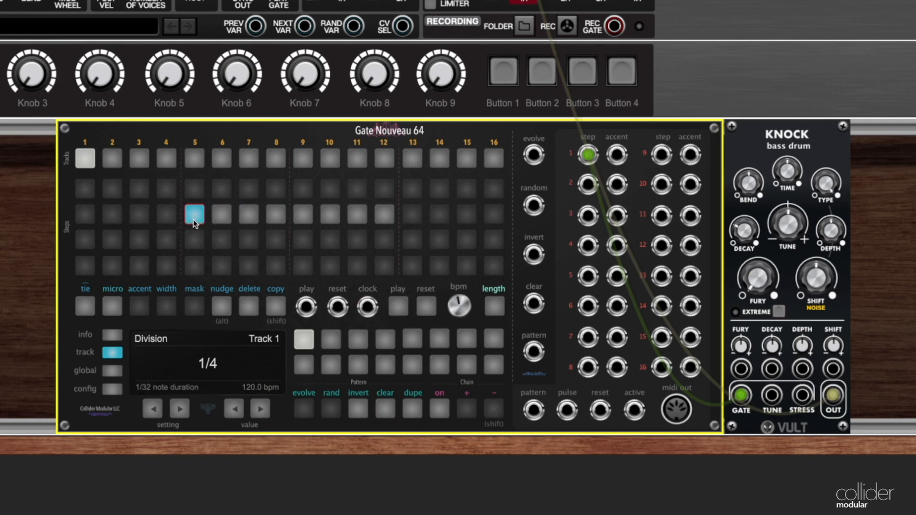
Set this step's micro-step length to 4 and activate the third and fourth micro-steps.
click(494, 307)
click(278, 218)
click(251, 219)
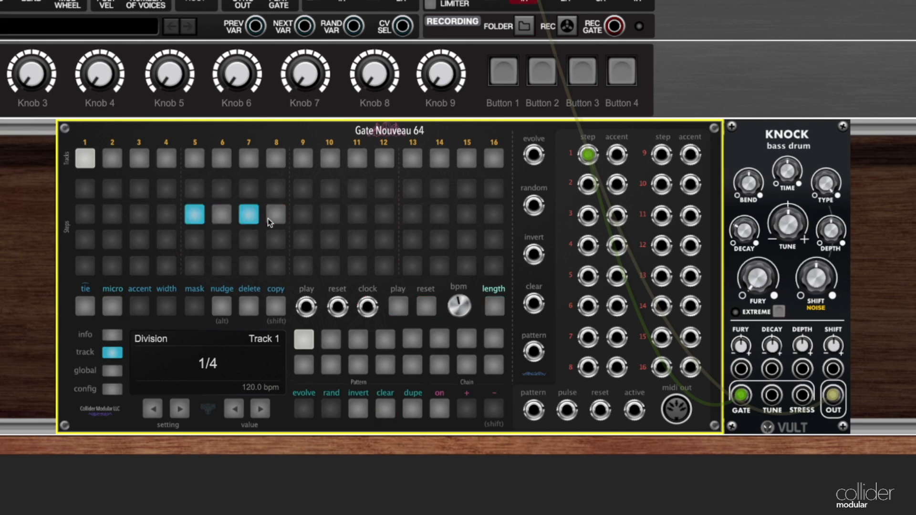
click(269, 219)
click(110, 306)
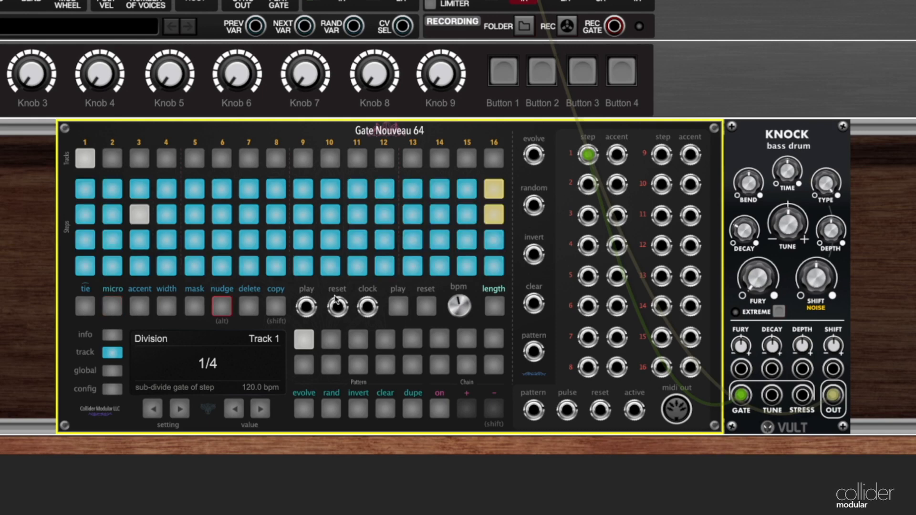
Play the bass drum pattern to hear the micro-step fills at the ends of the first two rows.
click(399, 306)
click(405, 306)
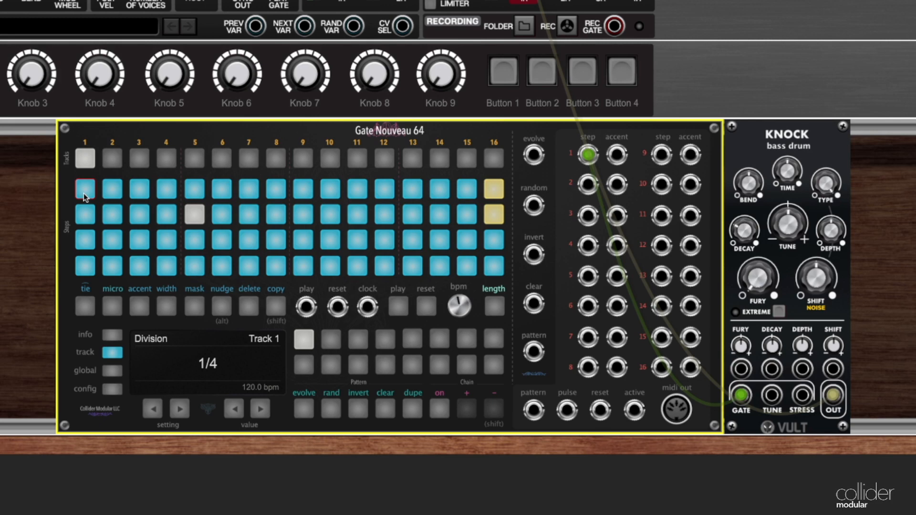
click(492, 190)
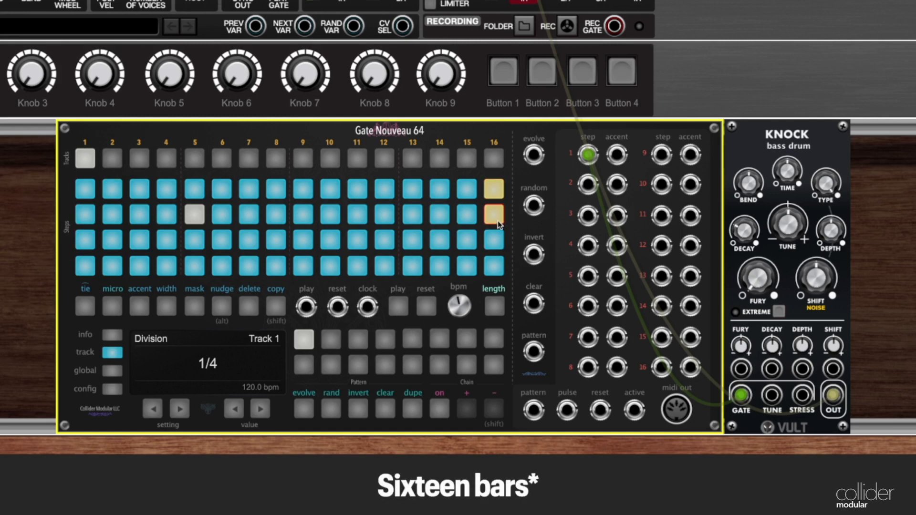
click(397, 304)
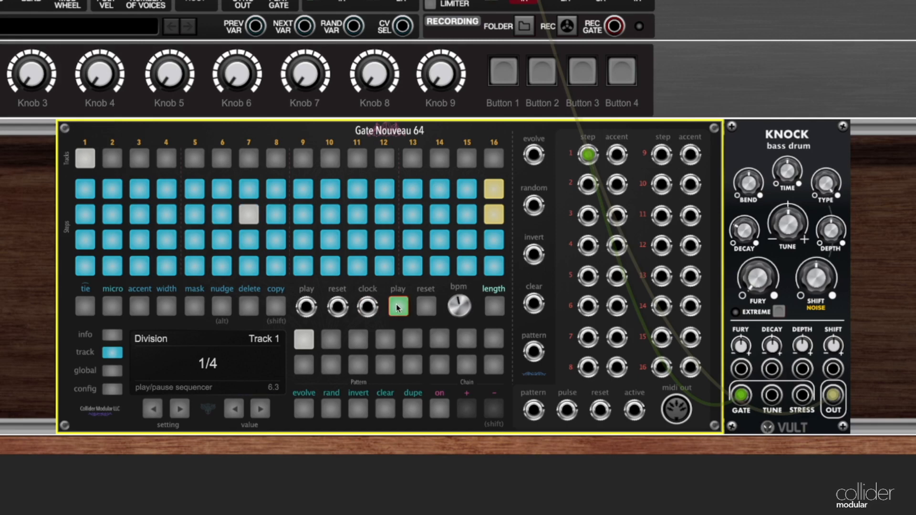